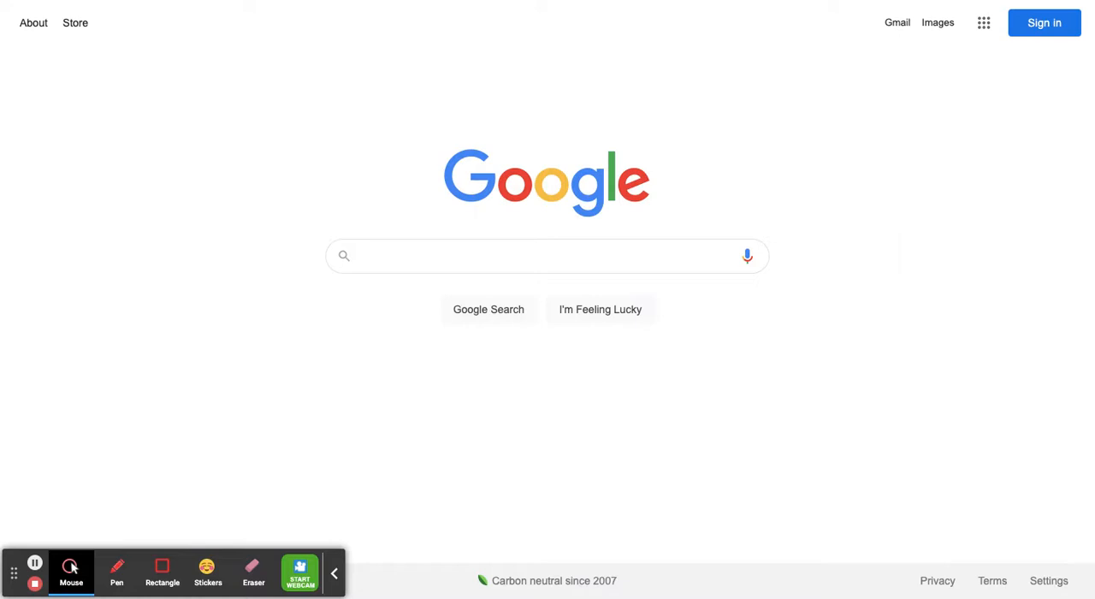
text(picutre)
Search Google for 'picutre' and preview the selfie photo result
key(Return)
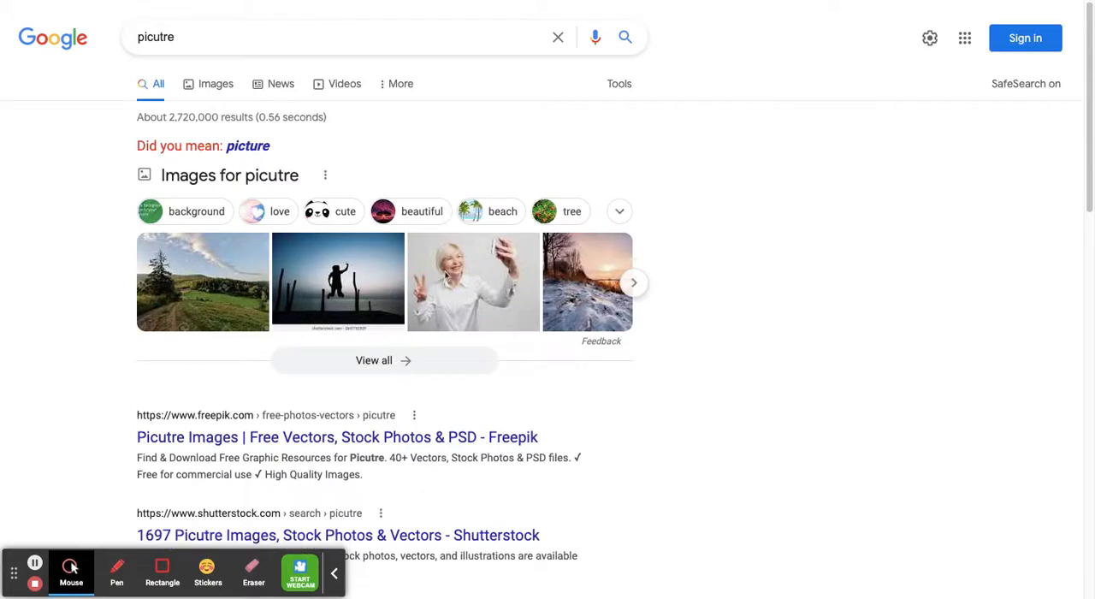
click(456, 284)
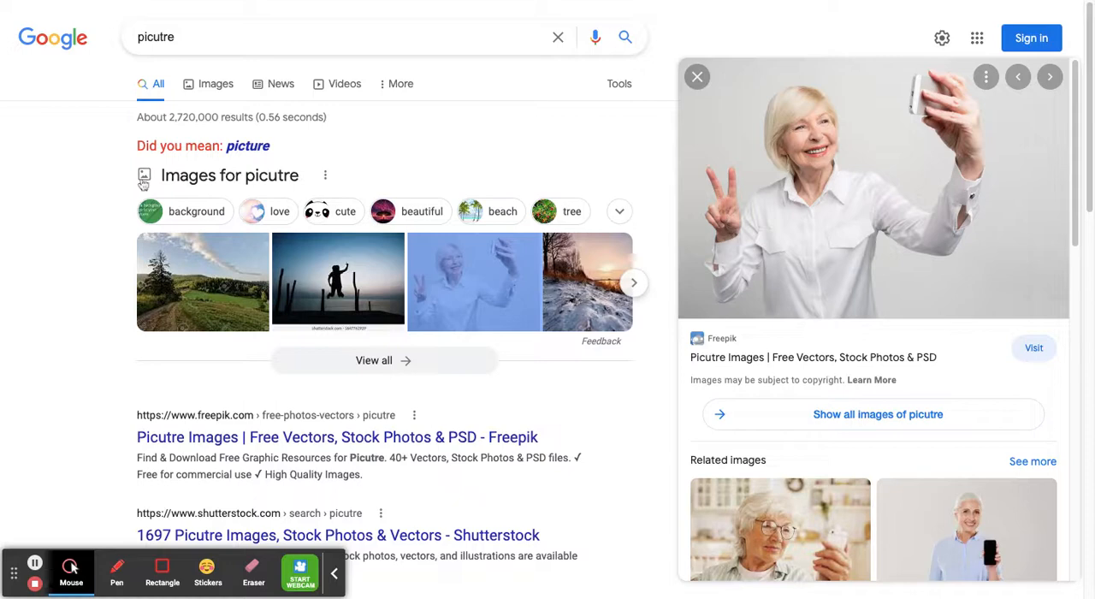
Search for 'Cartoons', switch to image results and preview the Powerpuff Girls image
click(208, 37)
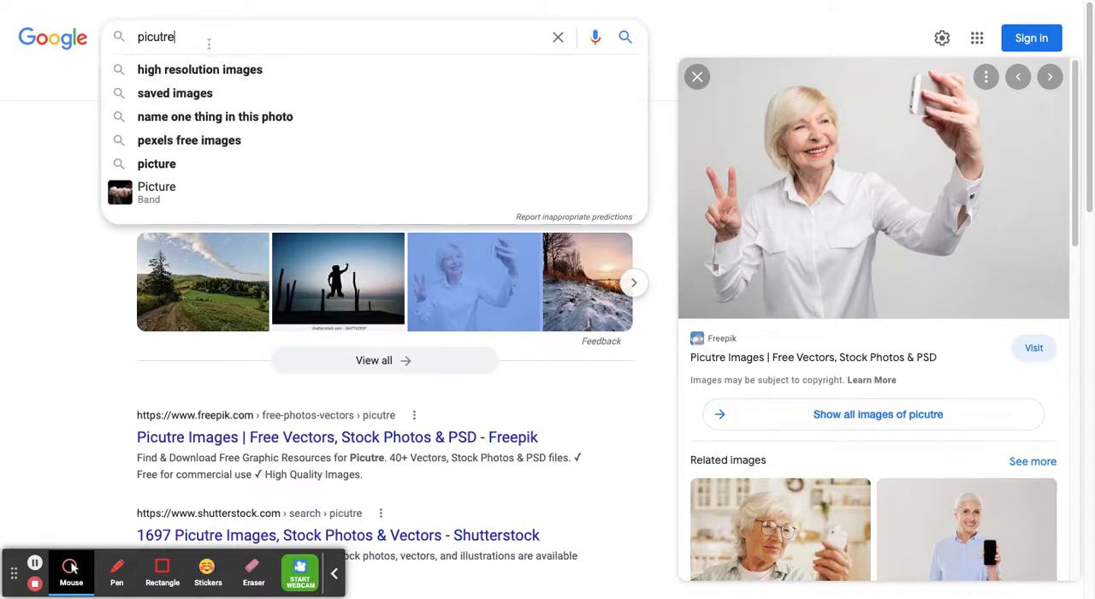
key(BackSpace)
key(BackSpace)
key(BackSpace)
key(BackSpace)
key(BackSpace)
key(BackSpace)
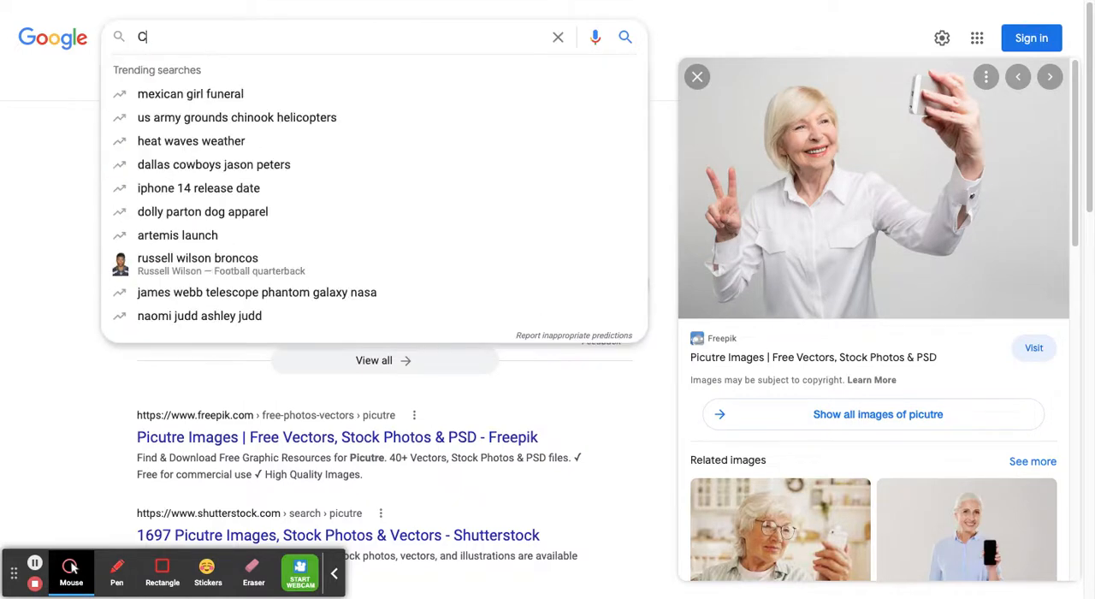
text(Cartoons)
key(Return)
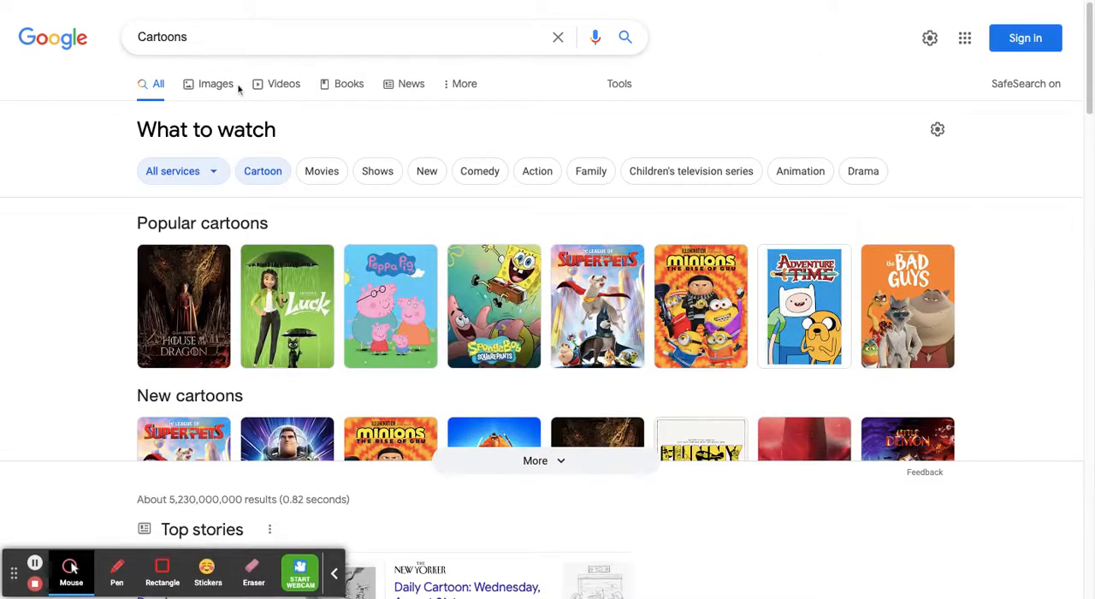
click(215, 83)
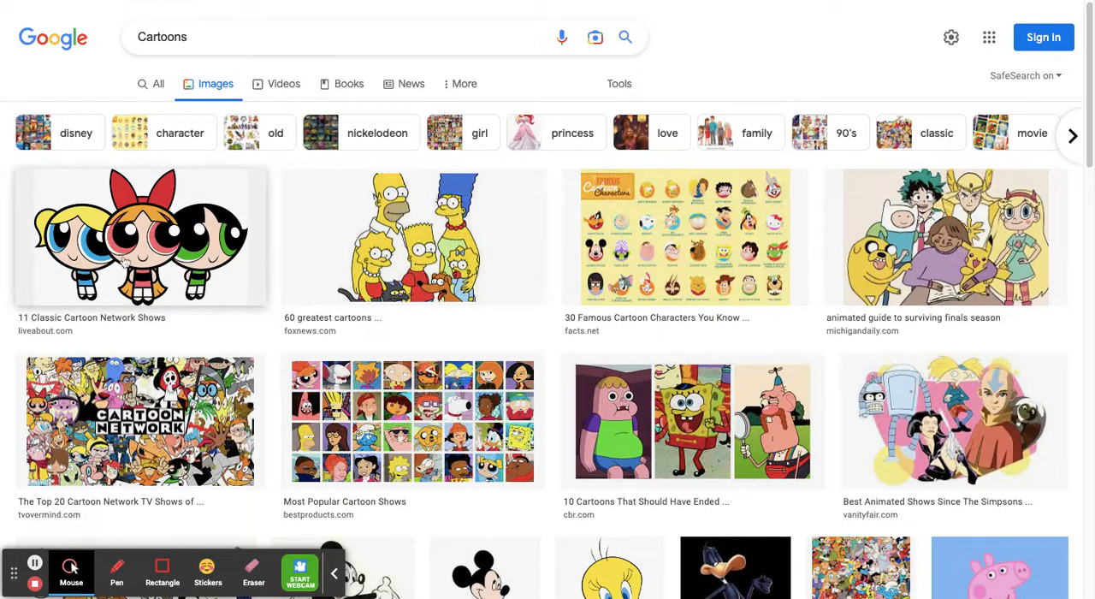
click(141, 237)
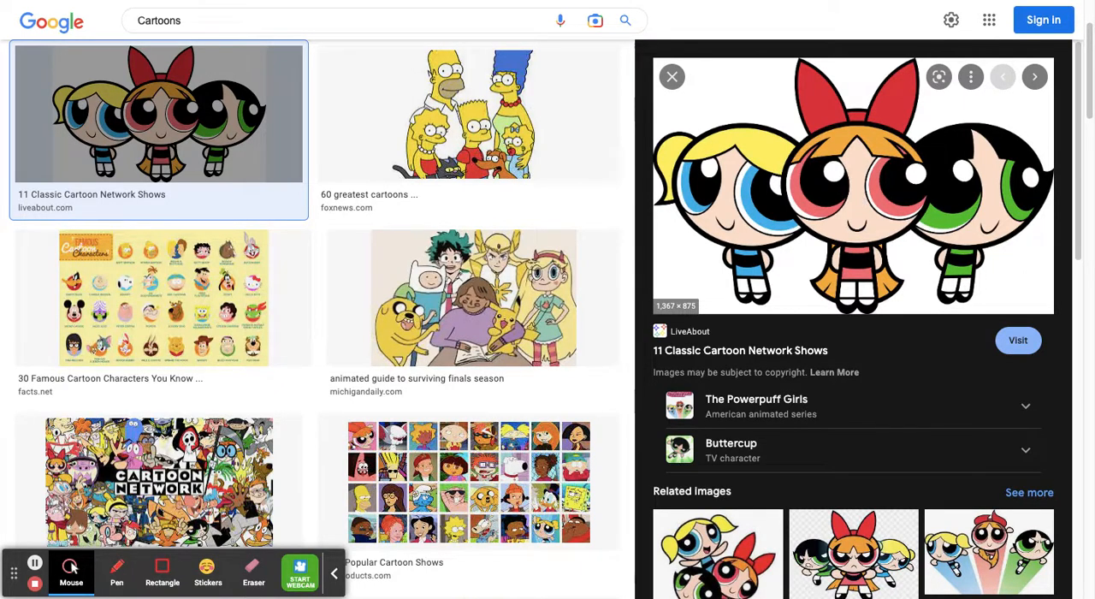
scroll(852, 299, down, 5)
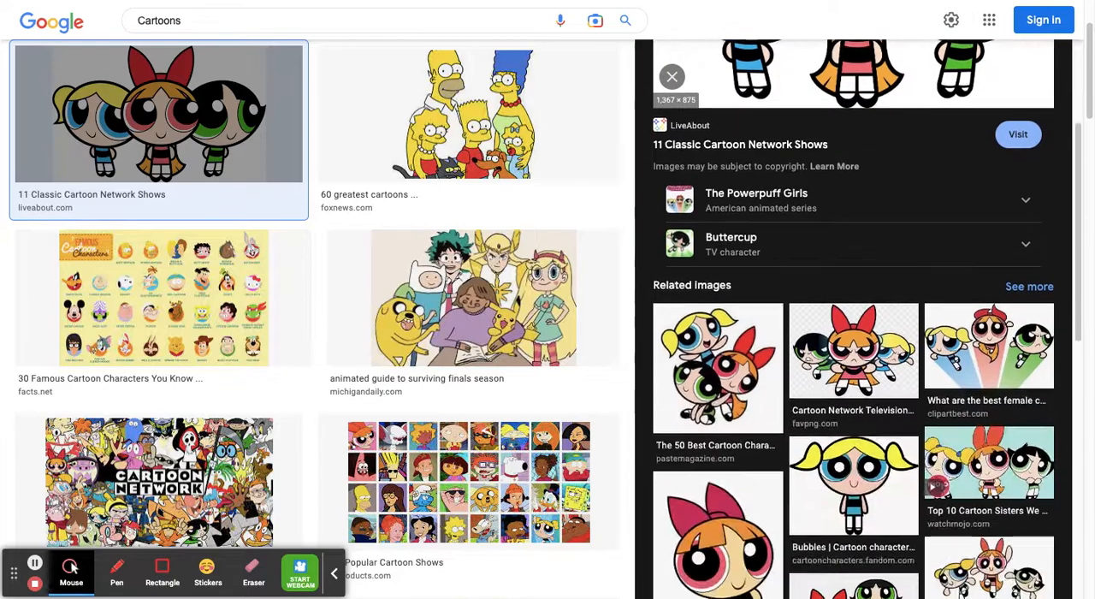
scroll(317, 299, down, 5)
scroll(316, 300, down, 5)
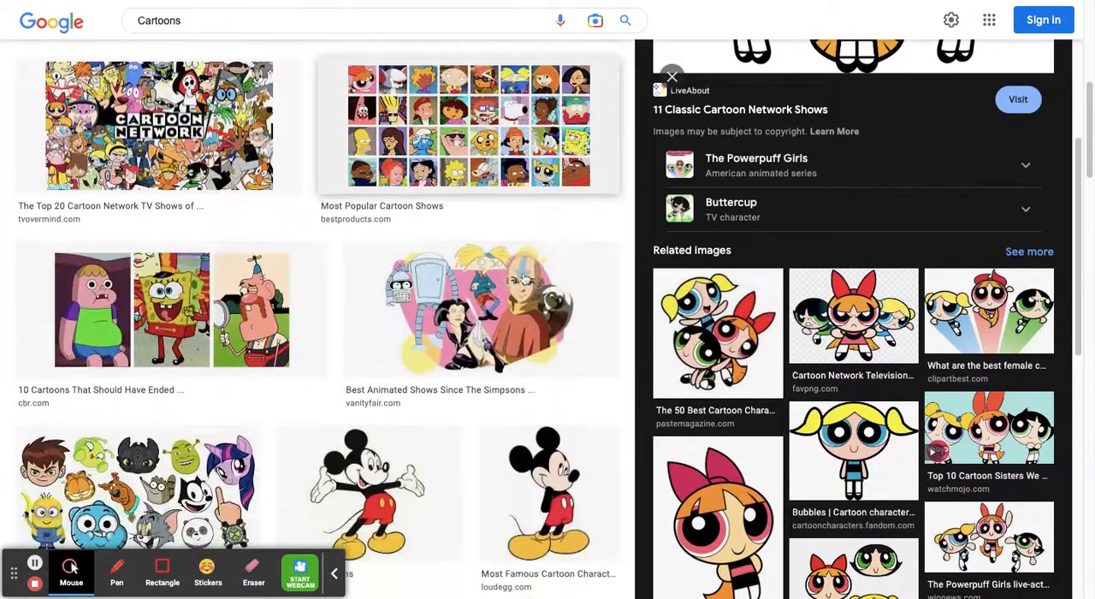
scroll(316, 299, down, 5)
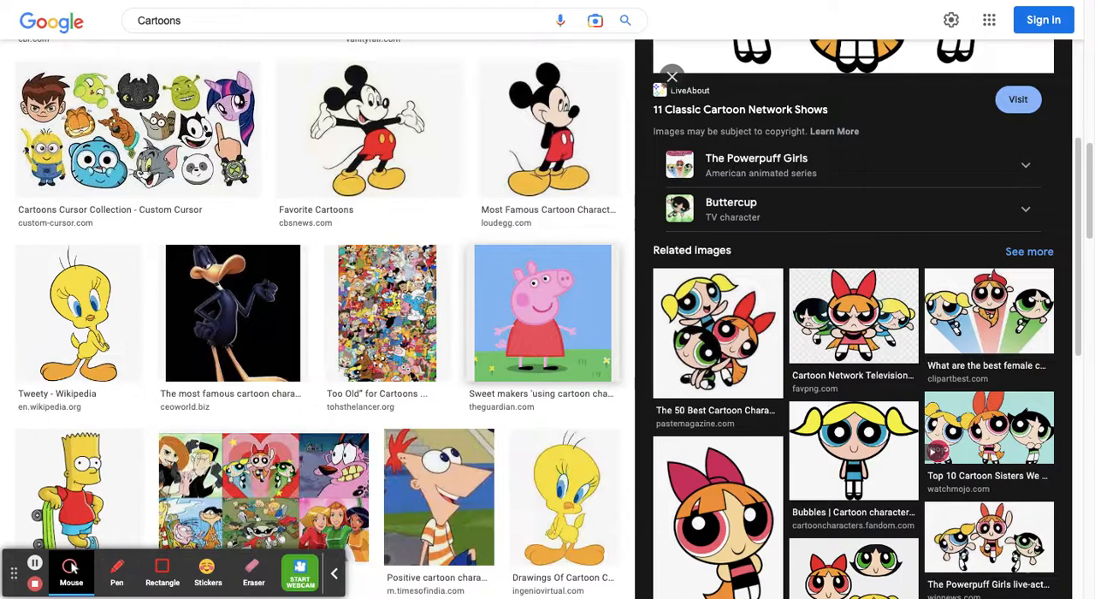
scroll(316, 300, down, 3)
Preview the Peppa Pig image from The Guardian
click(554, 207)
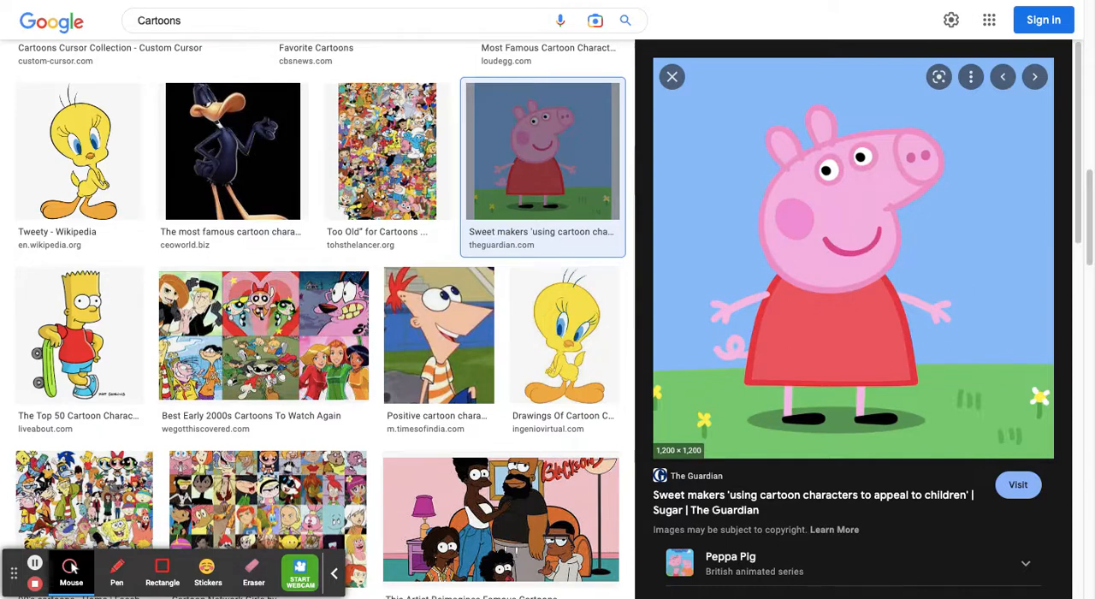
scroll(317, 300, up, 3)
scroll(316, 300, up, 2)
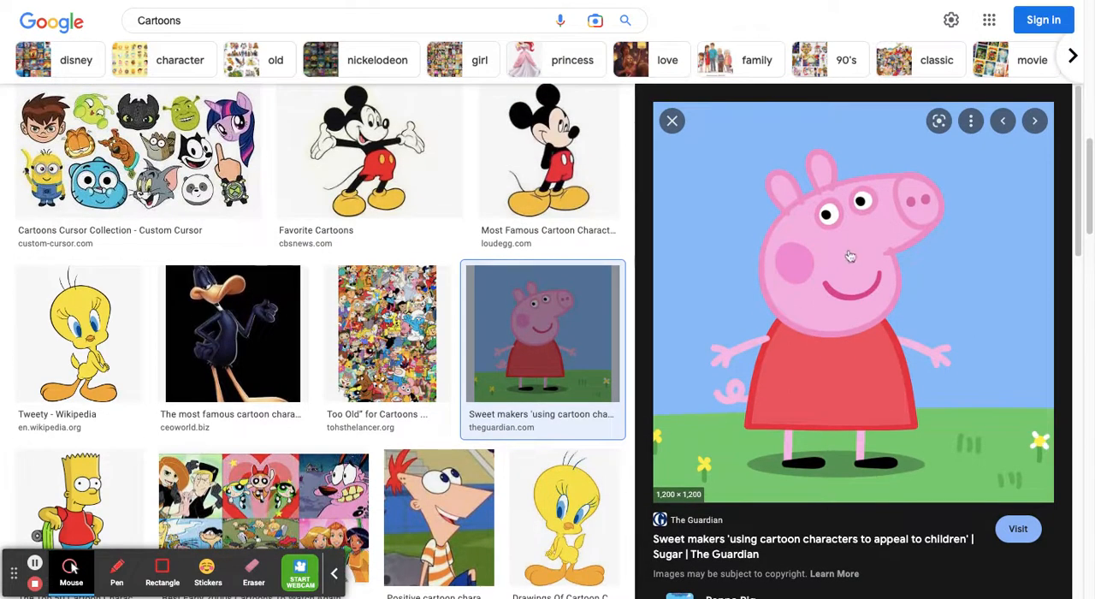
scroll(516, 236, up, 5)
scroll(515, 236, up, 3)
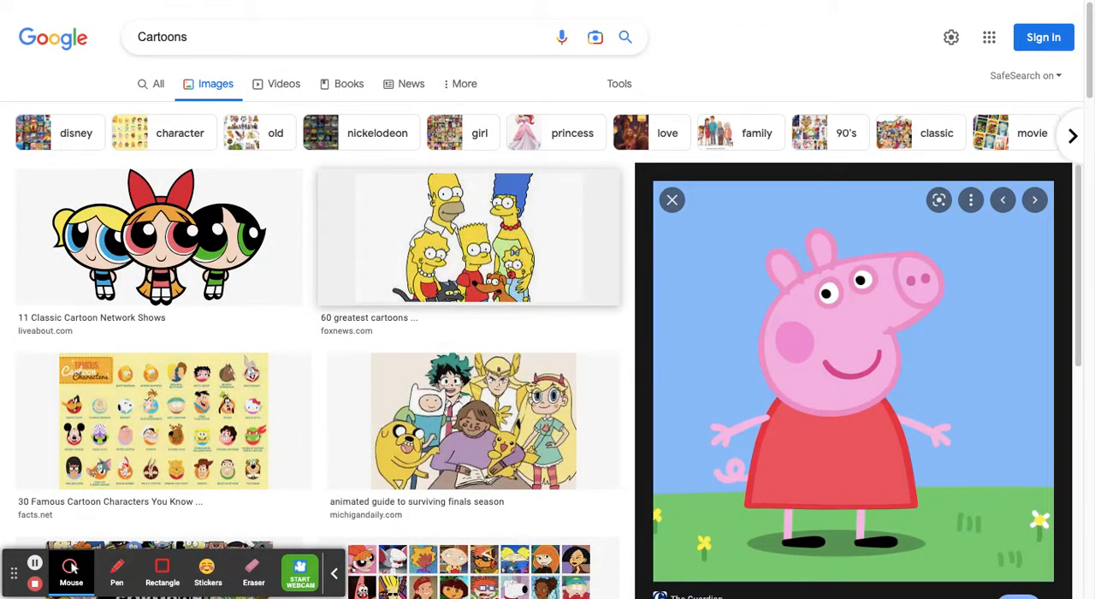
Bring the Powerpuff Girls image back into the preview and view it enlarged
click(158, 237)
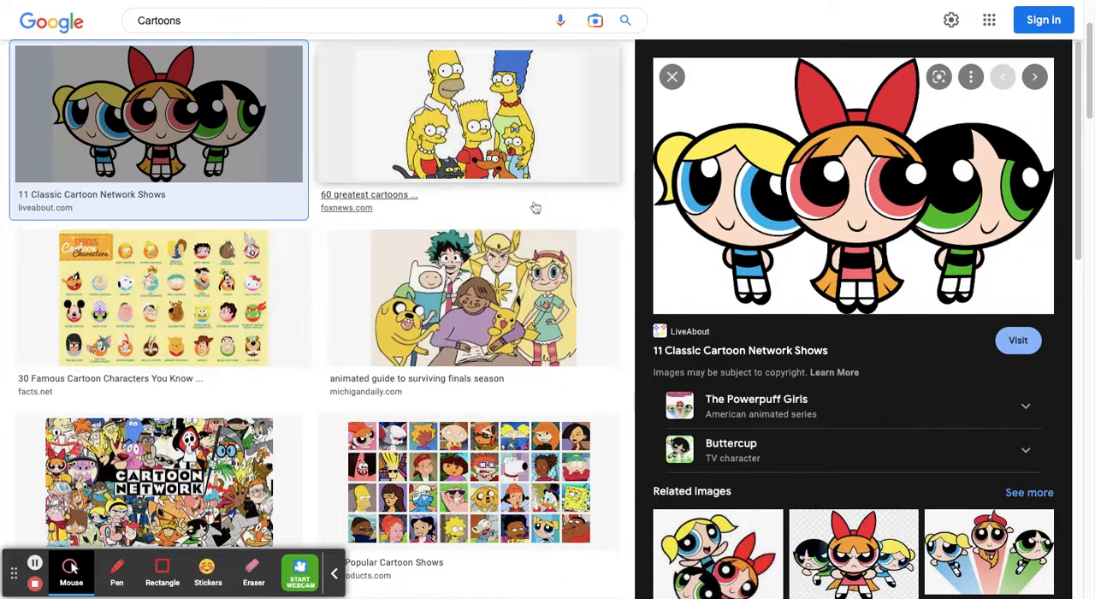
mouse_move(809, 175)
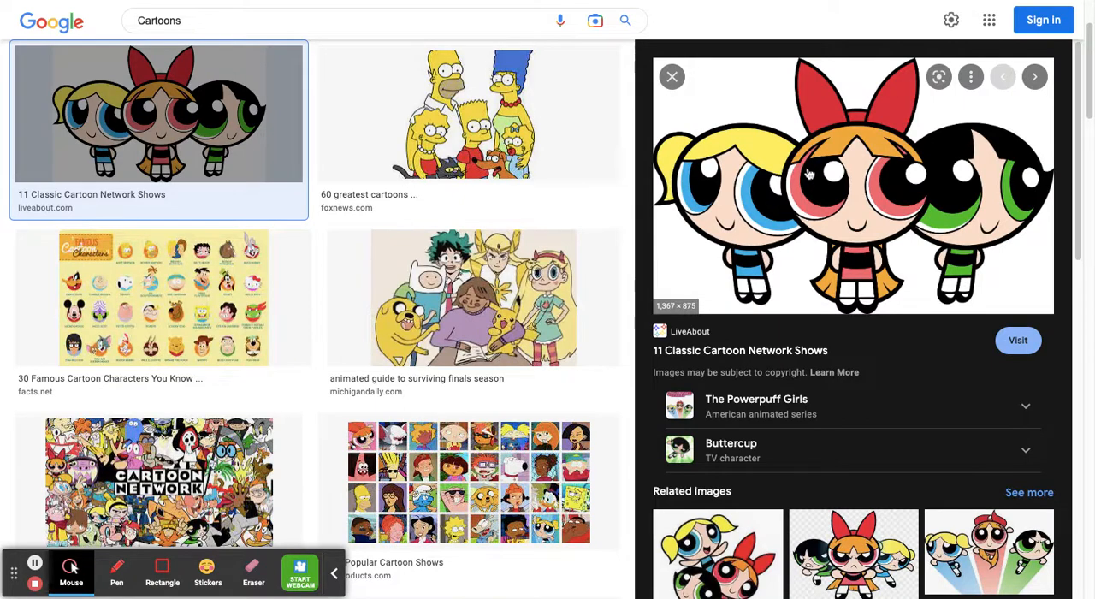
click(808, 174)
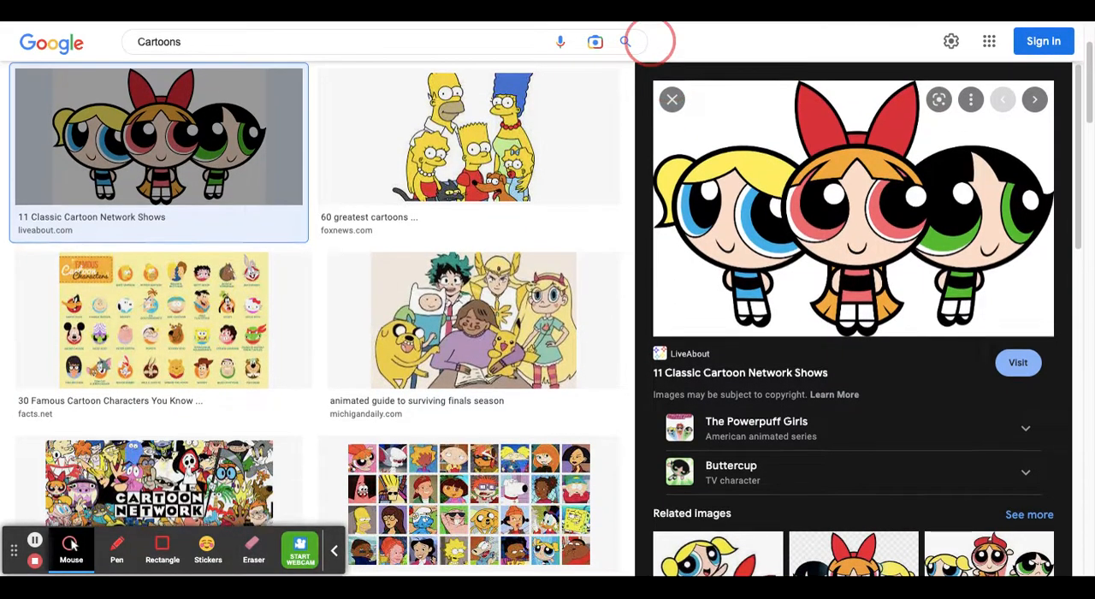
click(564, 128)
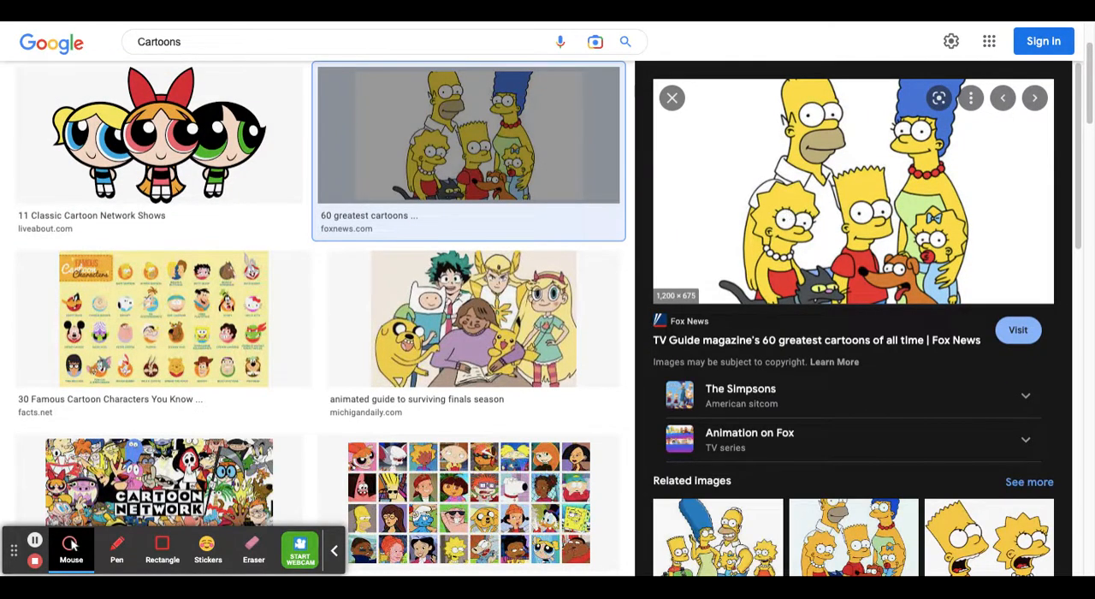
click(790, 208)
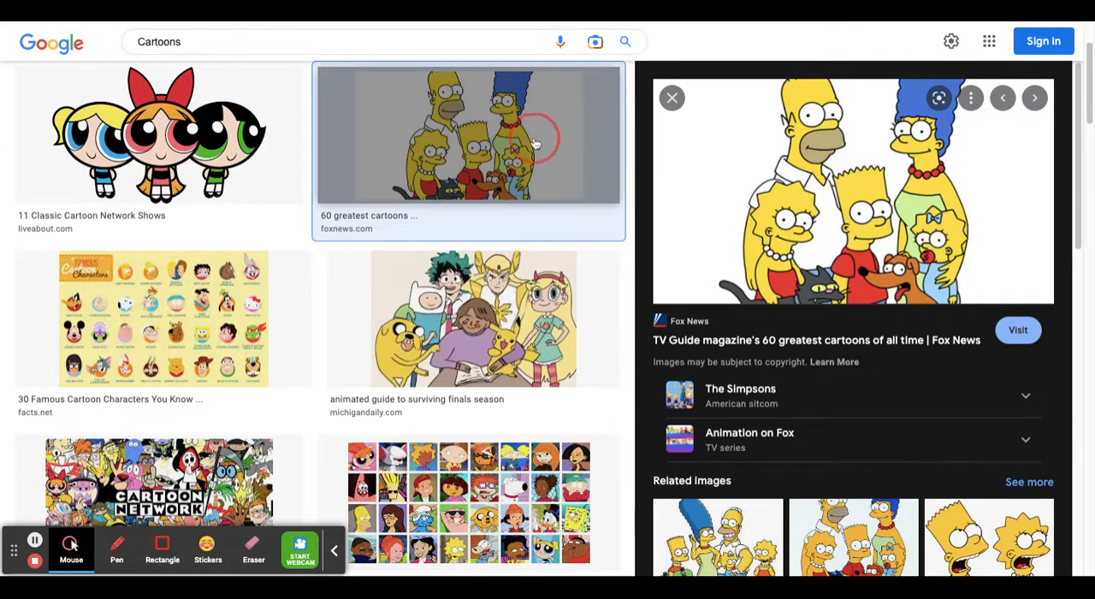
scroll(538, 128, up, 3)
Switch from Google Search to Gmail via the Google apps grid
click(989, 58)
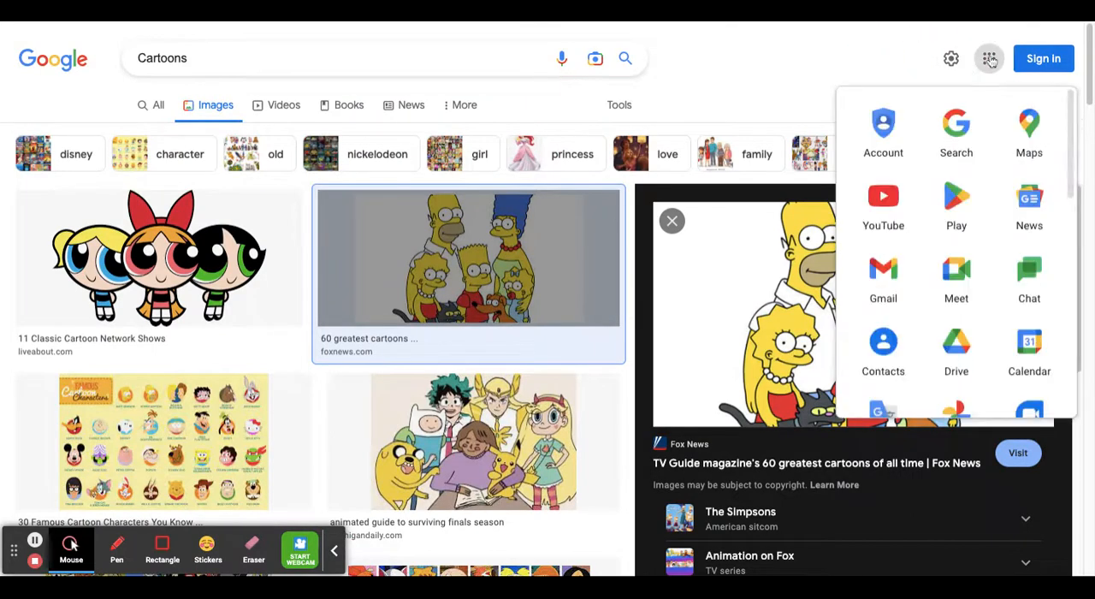
click(883, 272)
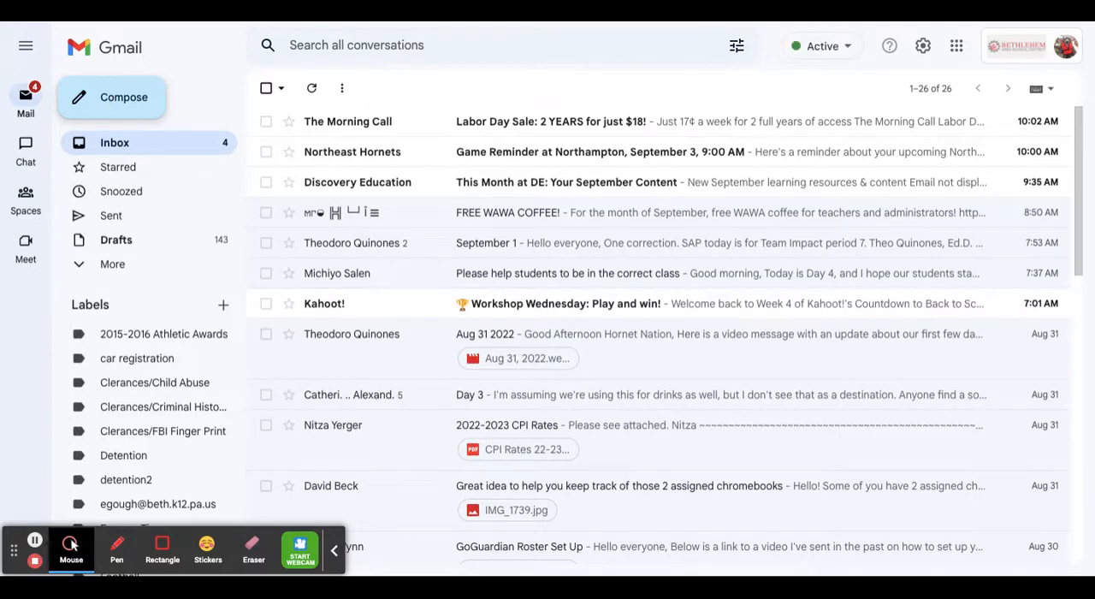
Start composing a new Gmail message to the teacher
click(113, 97)
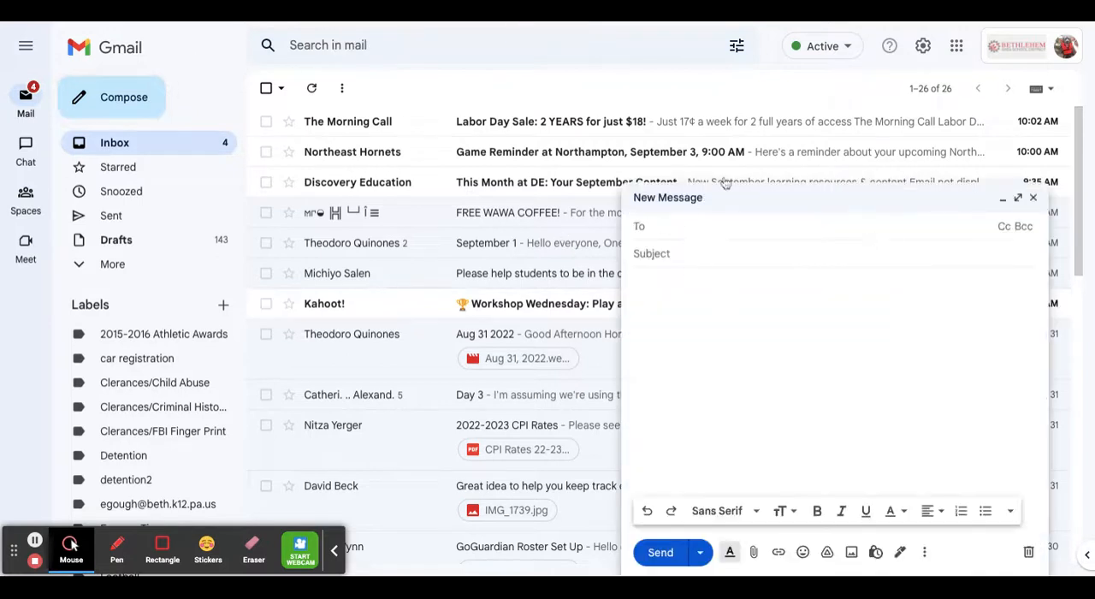
mouse_move(684, 121)
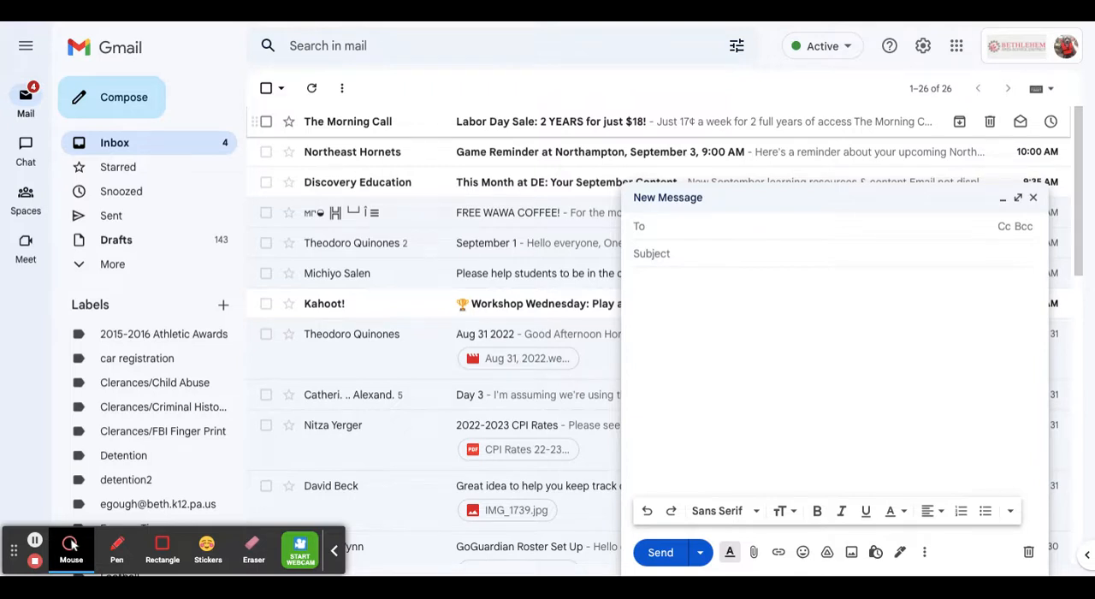
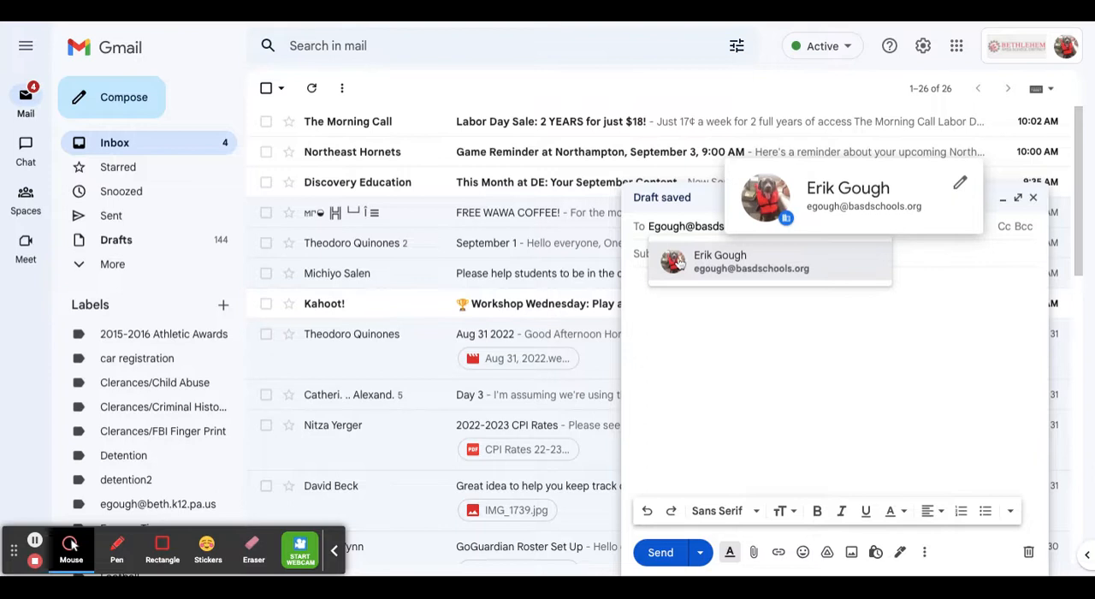
Accept the teacher as recipient, set subject 'Erik Period 2' and begin attaching files
click(782, 385)
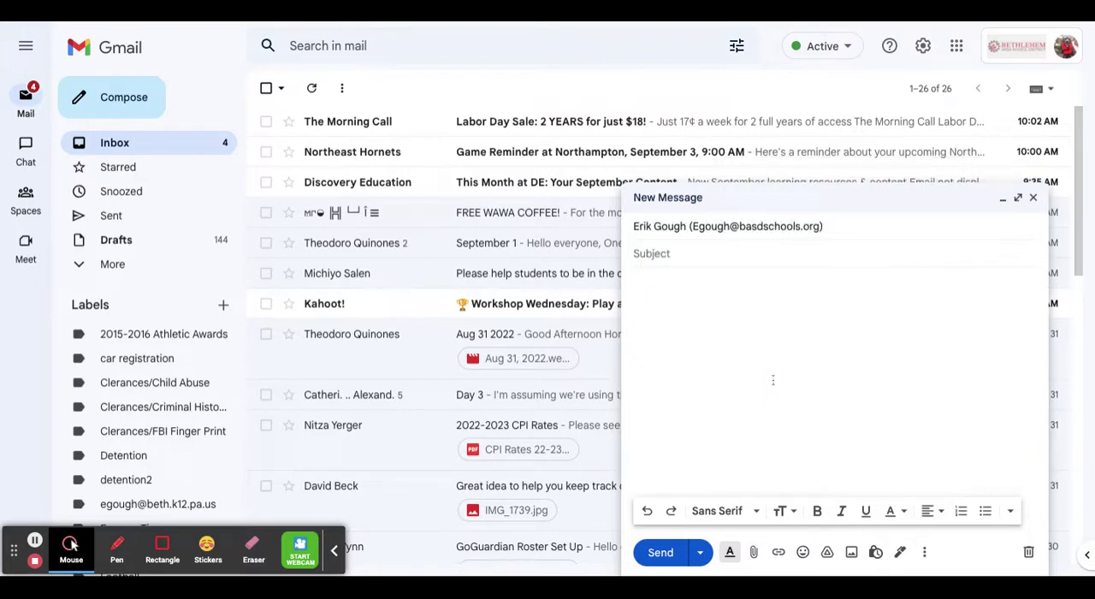
click(682, 262)
text(ERik)
key(BackSpace)
key(BackSpace)
key(BackSpace)
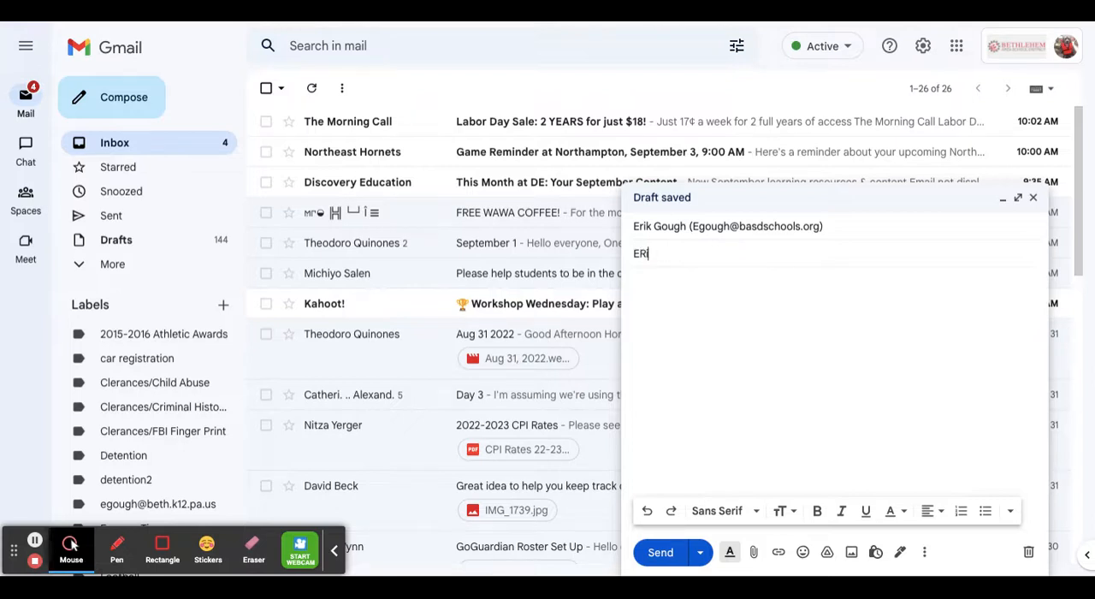
text(rik Per)
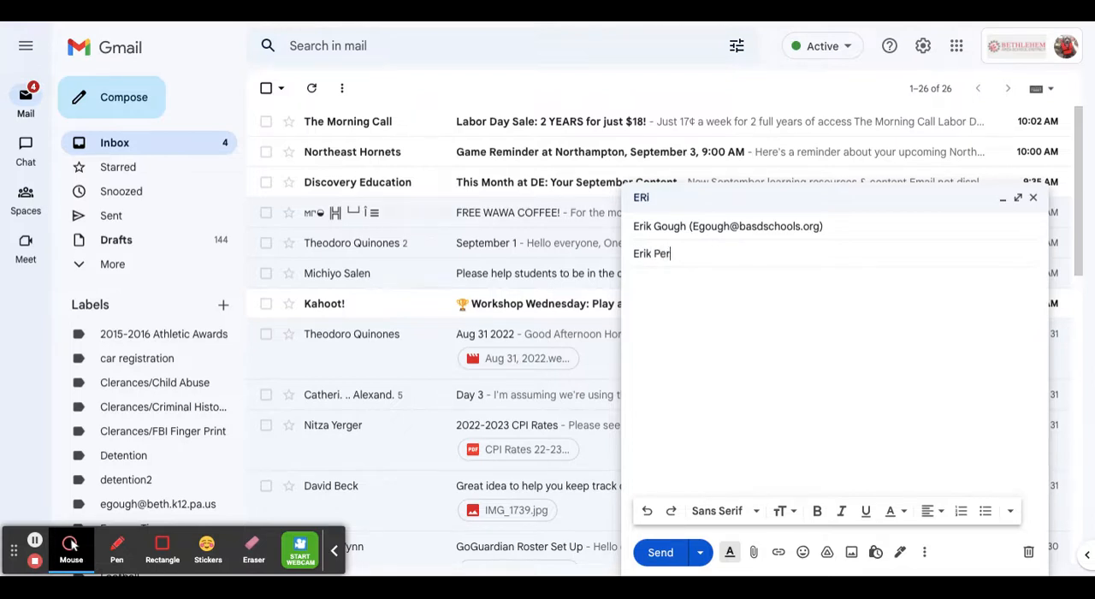
text(iod 2)
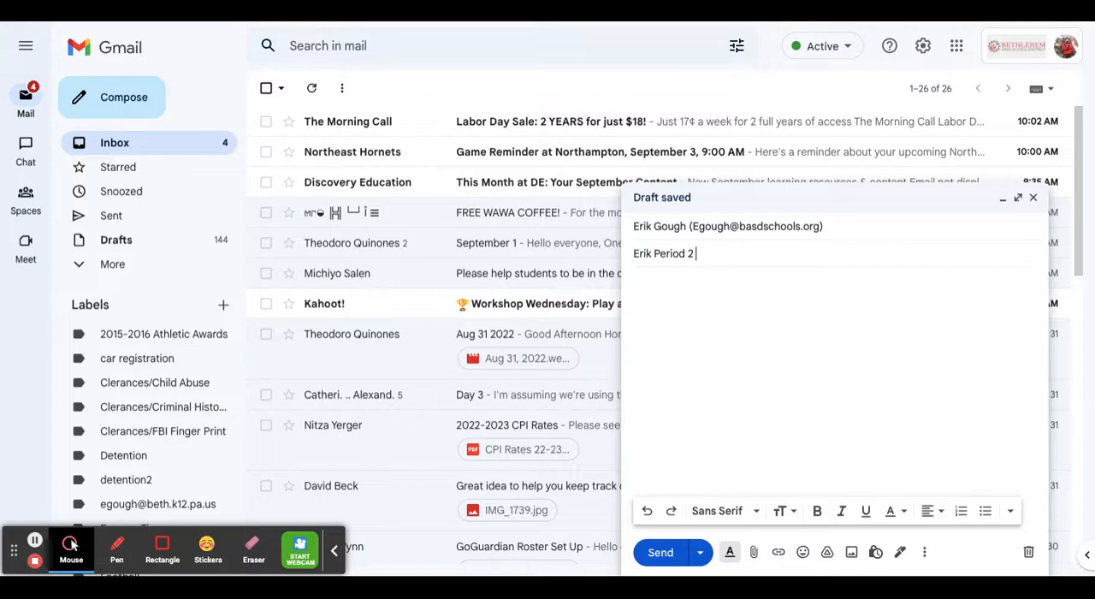
click(754, 551)
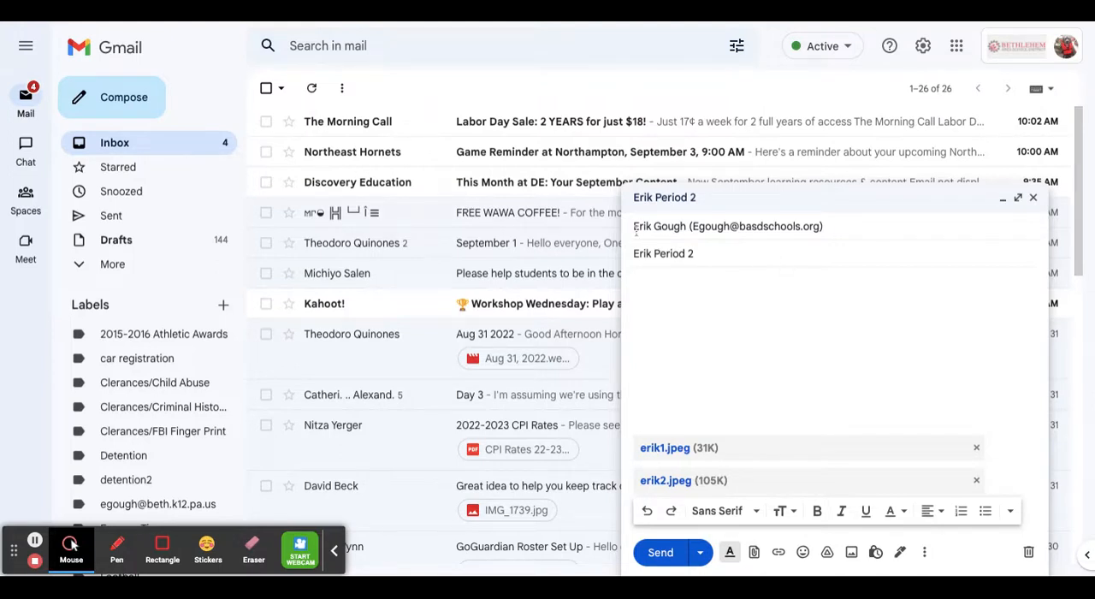
drag(632, 227, 842, 229)
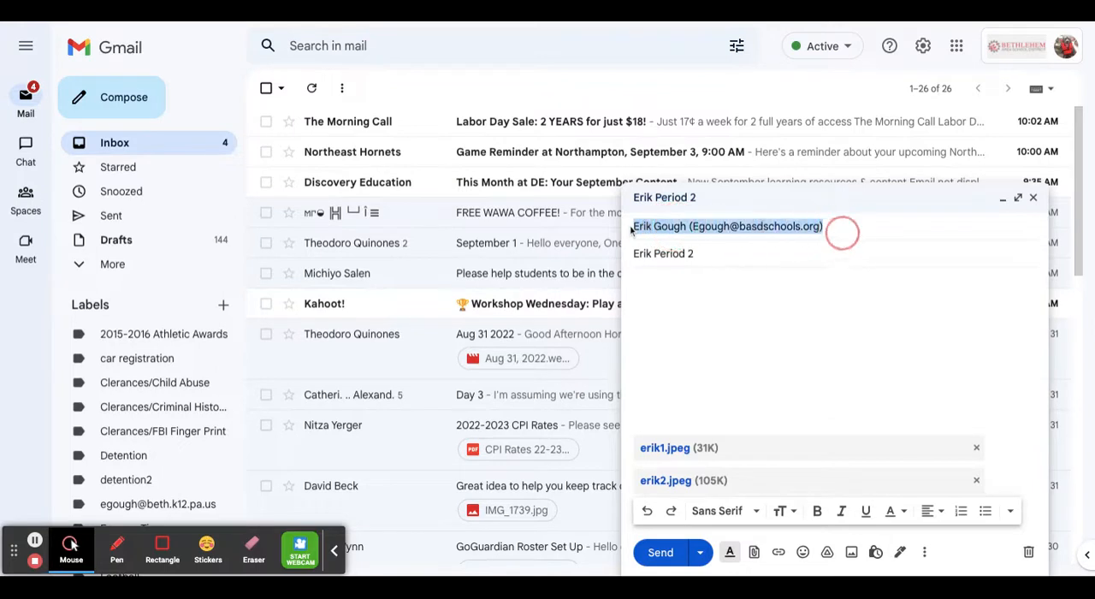